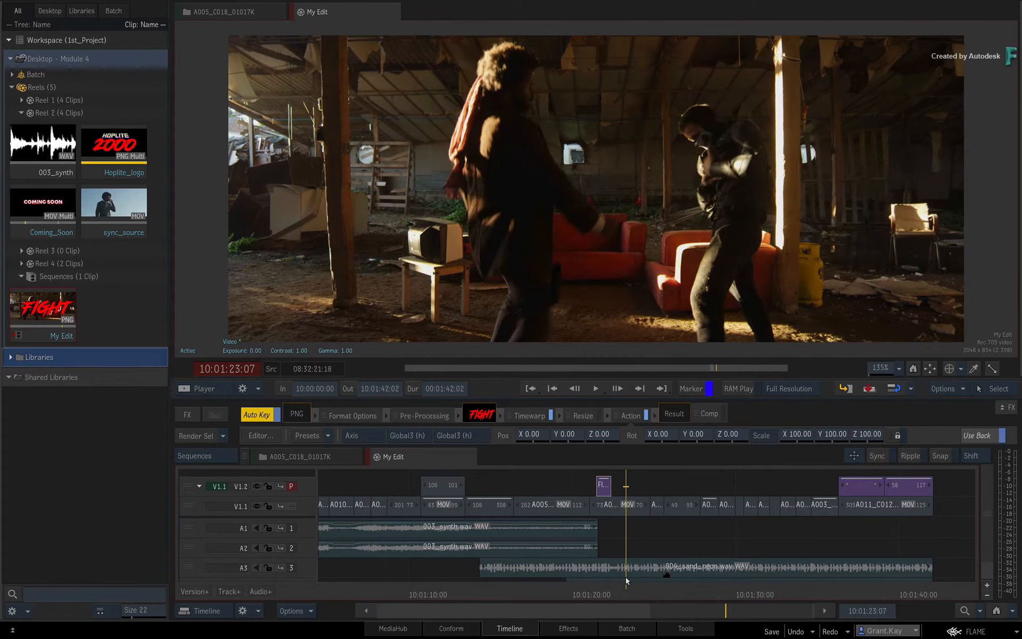
Step: Reveal the source clip of the A005_C033_0101EB segment in the Media Panel from 10:01:23:03 on the My Edit timeline
left_click(634, 510)
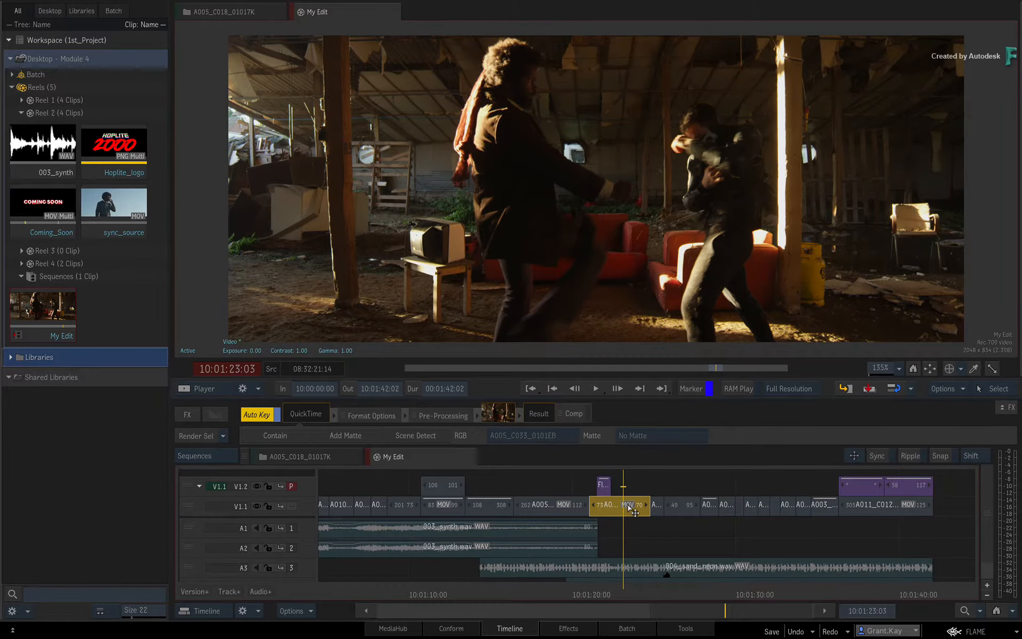
right_click(630, 506)
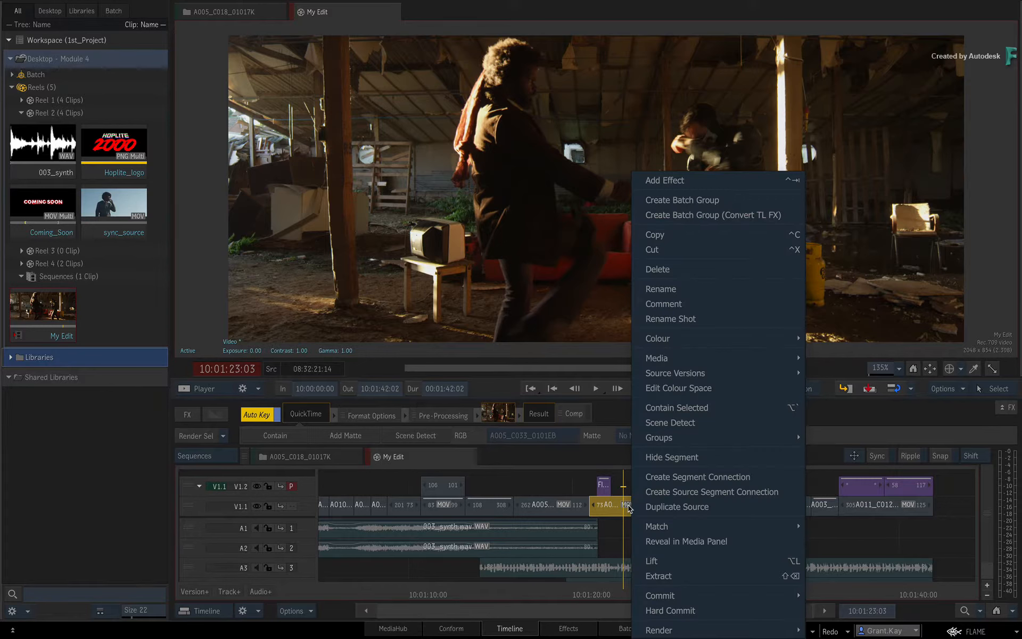
left_click(746, 542)
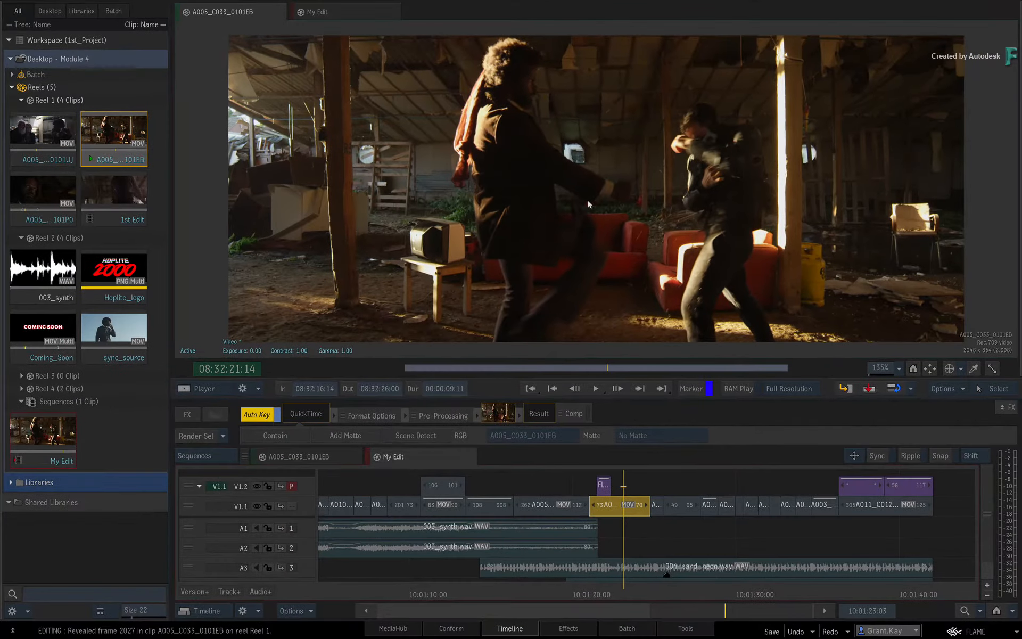
Step: Inspect the revealed clip on the desktop reels, compare it with My Edit in the Source-Sequence view, and return to the Player view
key("alt+1")
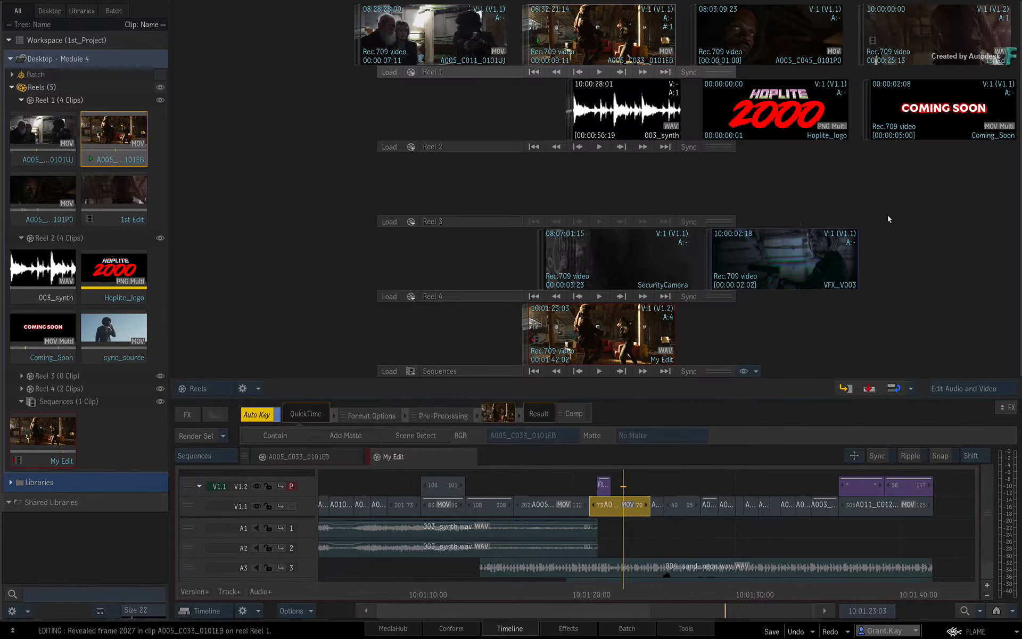
left_click(611, 41)
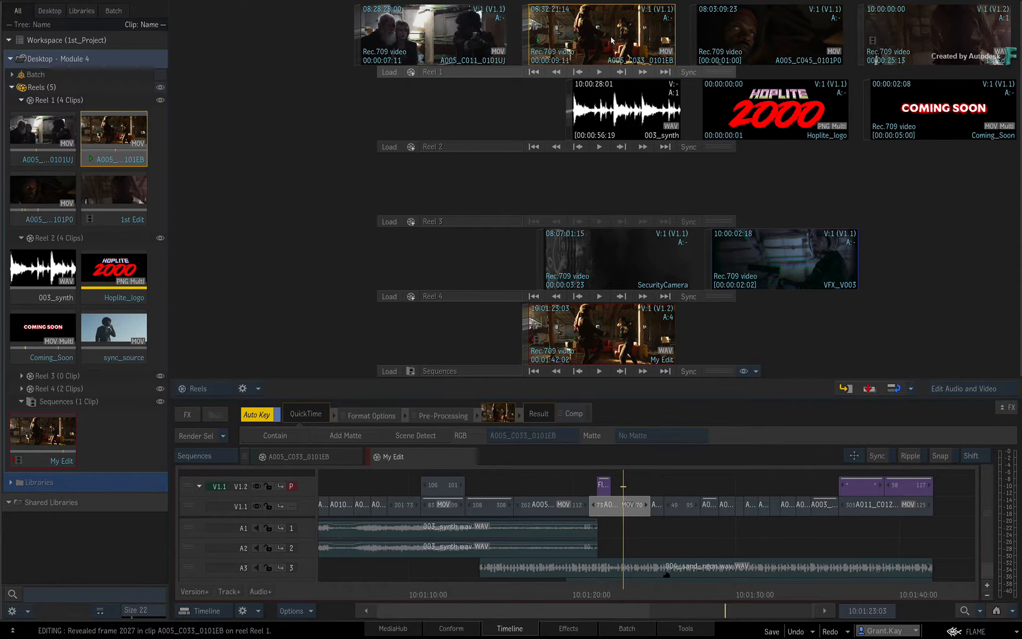
key("alt+2")
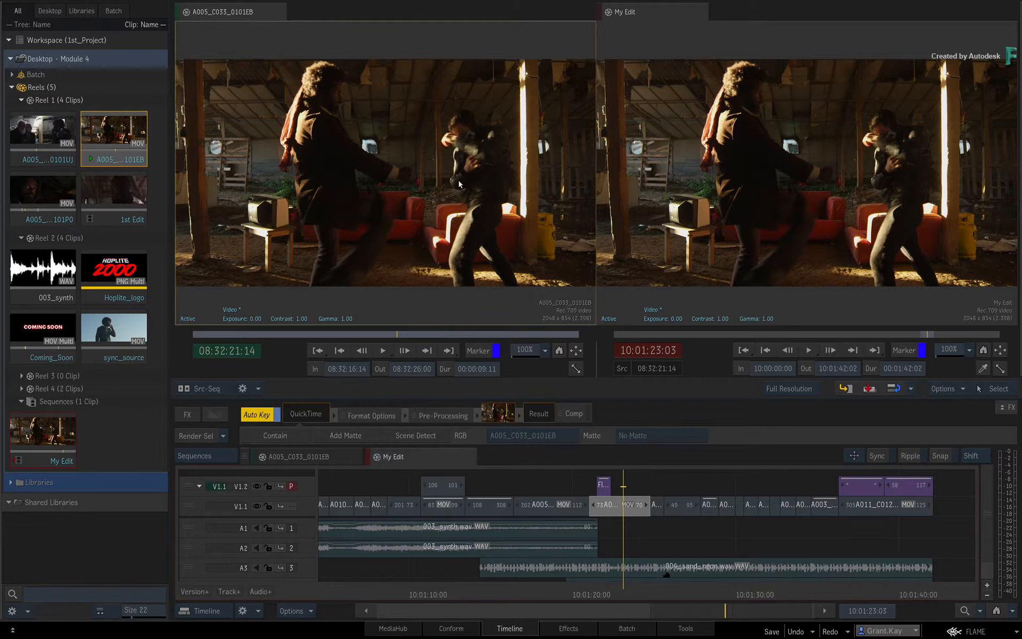
left_click(198, 388)
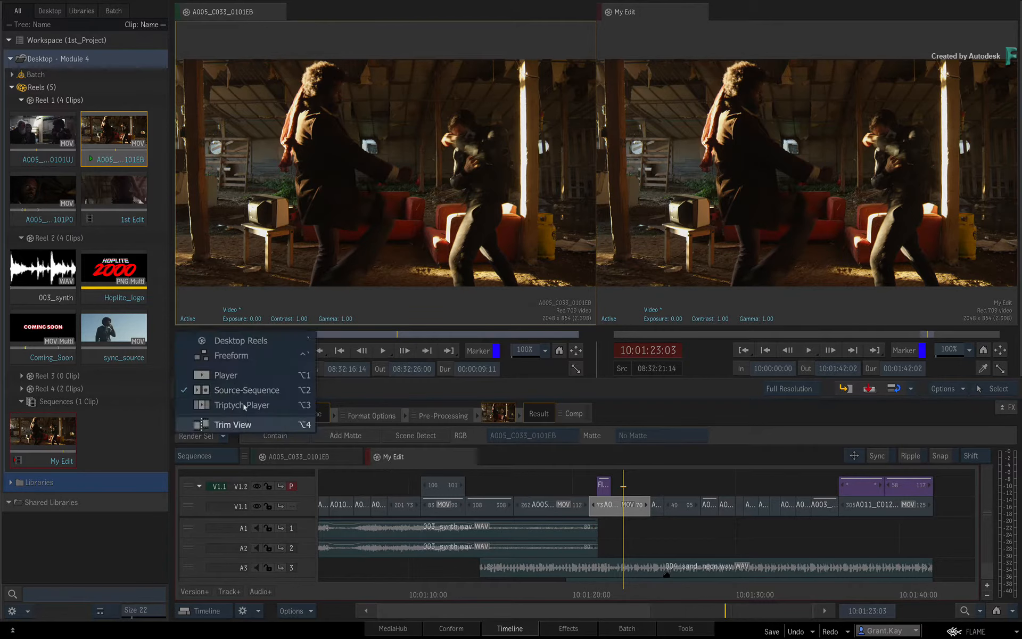
left_click(251, 377)
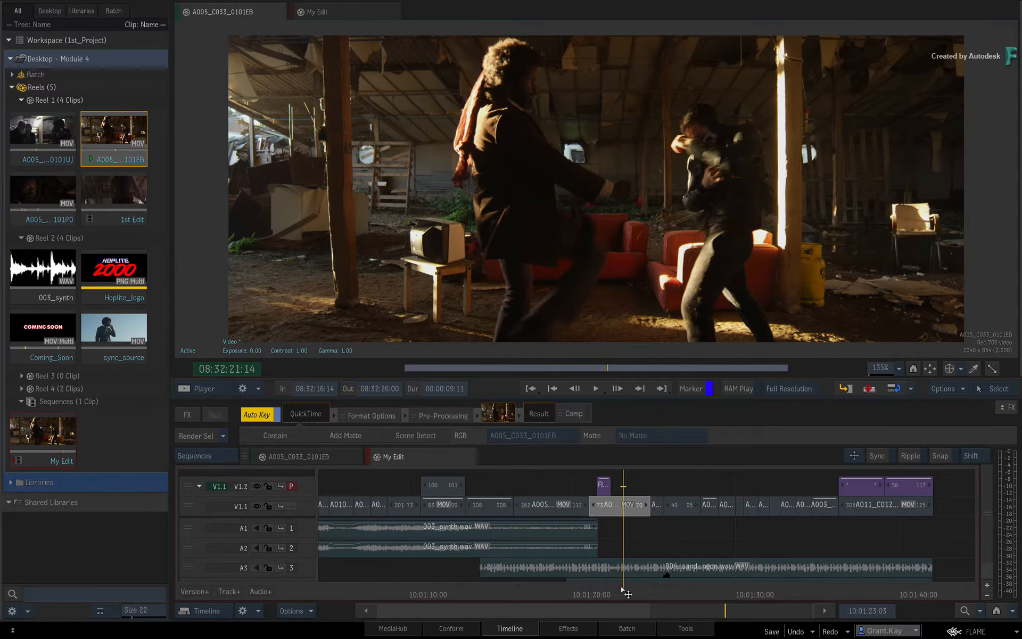
Step: Go to 10:01:18:18 in My Edit and reveal the source clip of the A005_C018 segment in the Media Panel
left_click_drag(626, 593, 552, 593)
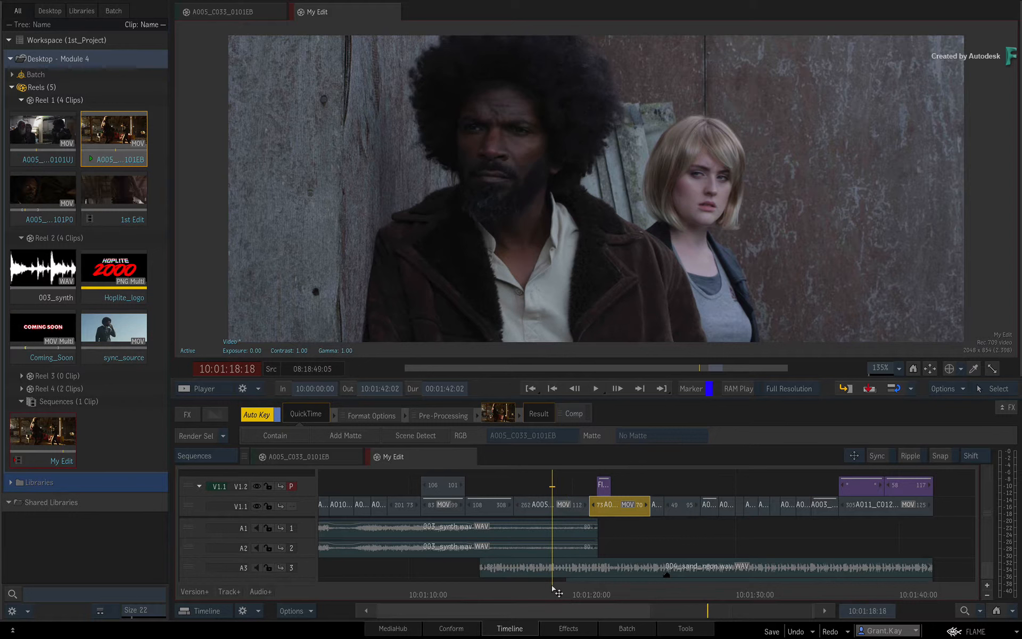
left_click(564, 506)
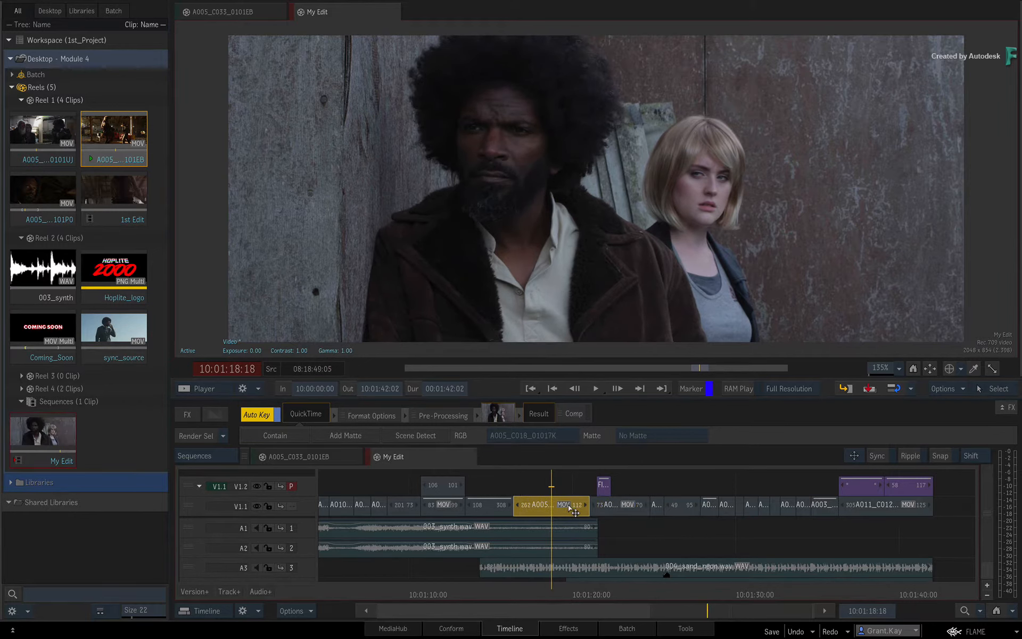
right_click(569, 504)
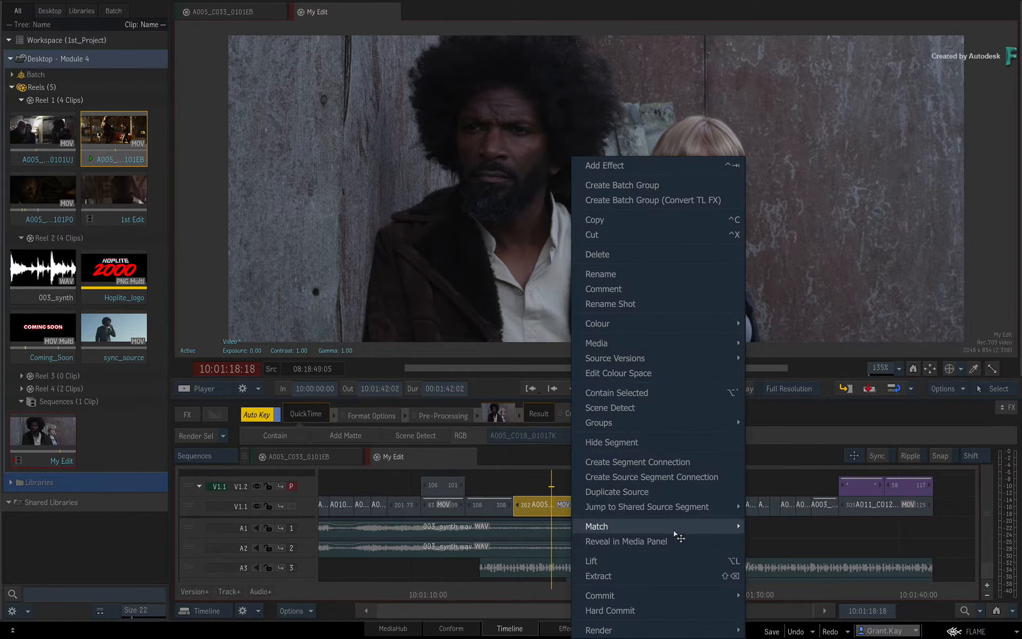
left_click(686, 543)
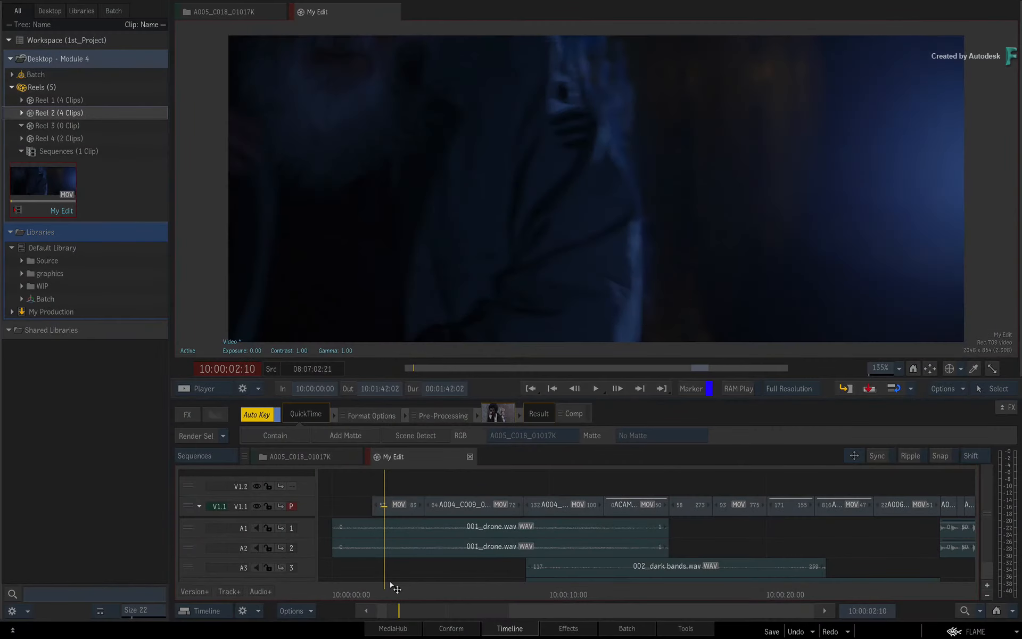
Step: Match the A004_C011_0101LF segment at 10:00:10:12 in My Edit, placing the matched clip on Reel 3
left_click_drag(390, 587, 559, 536)
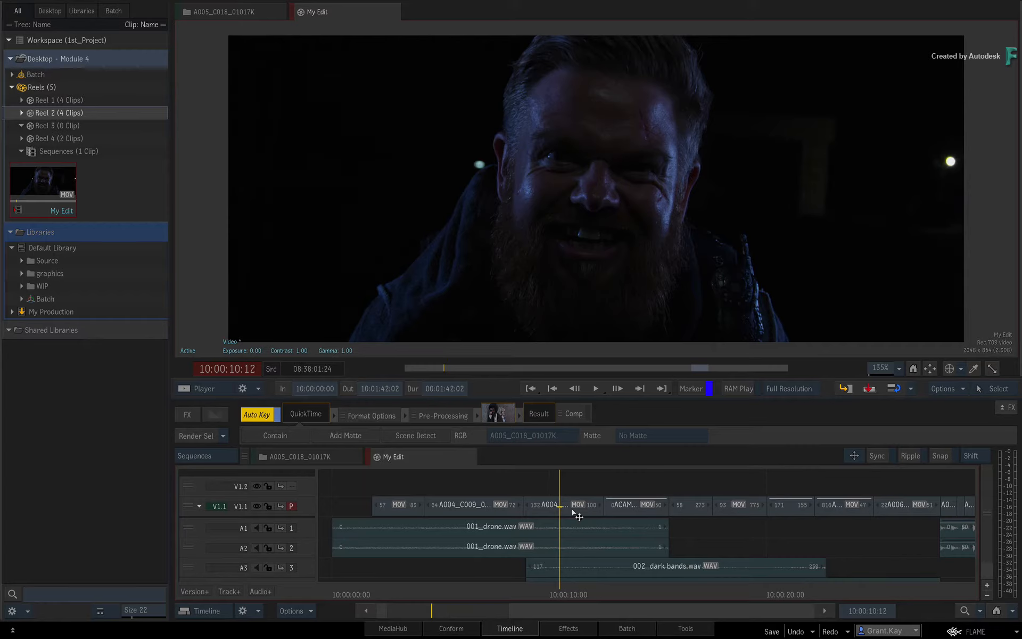
left_click(573, 508)
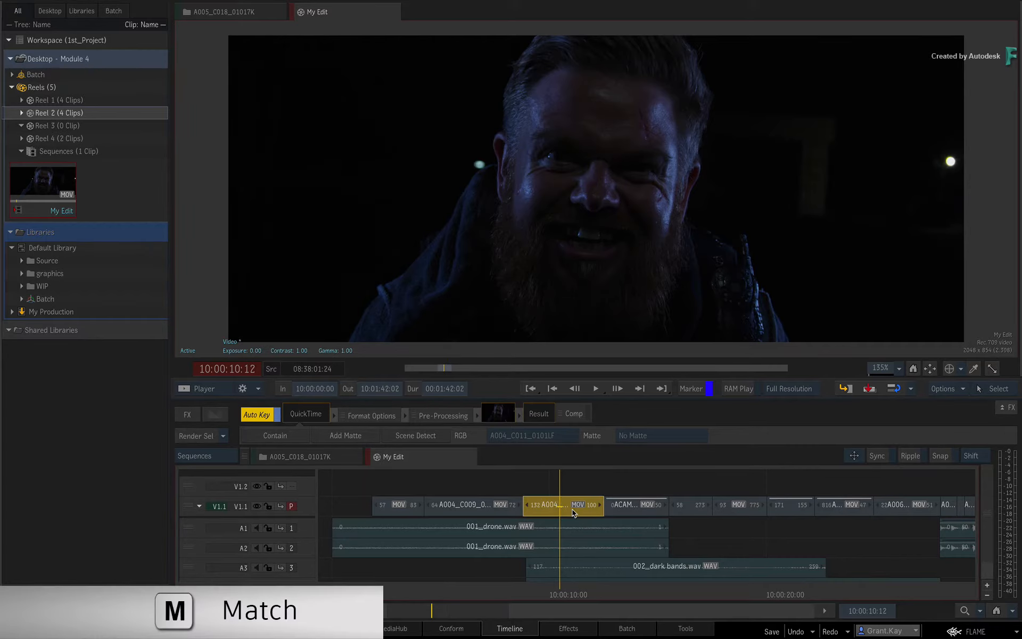
right_click(572, 509)
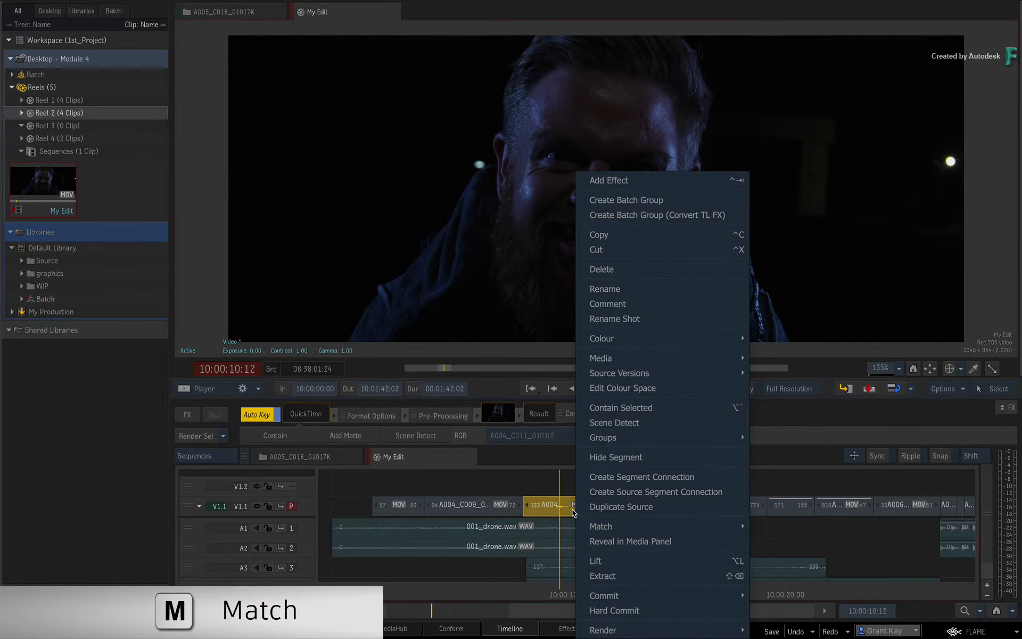
mouse_move(692, 525)
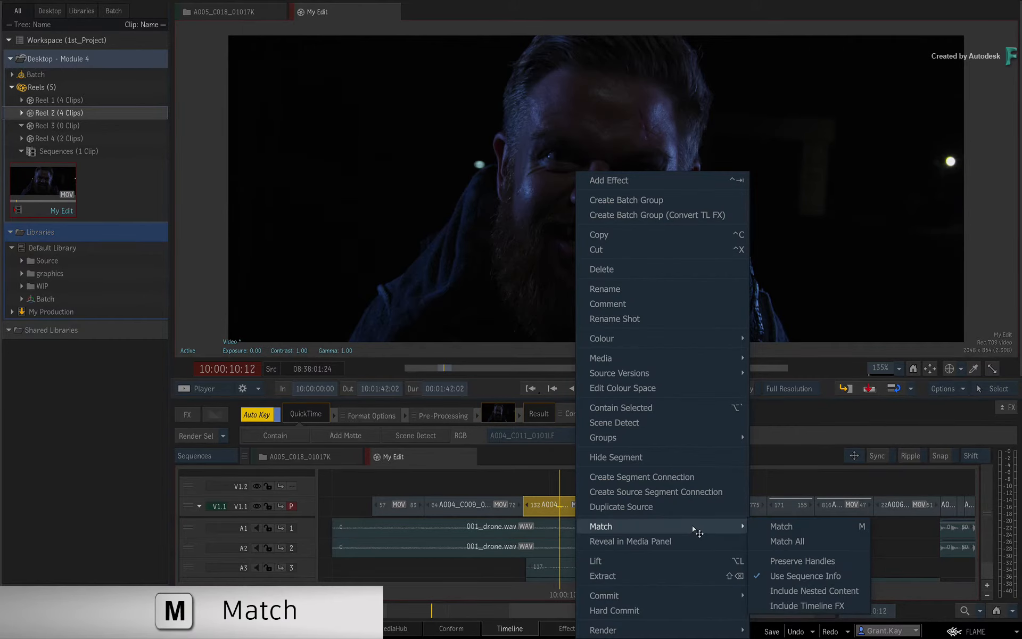
left_click(763, 528)
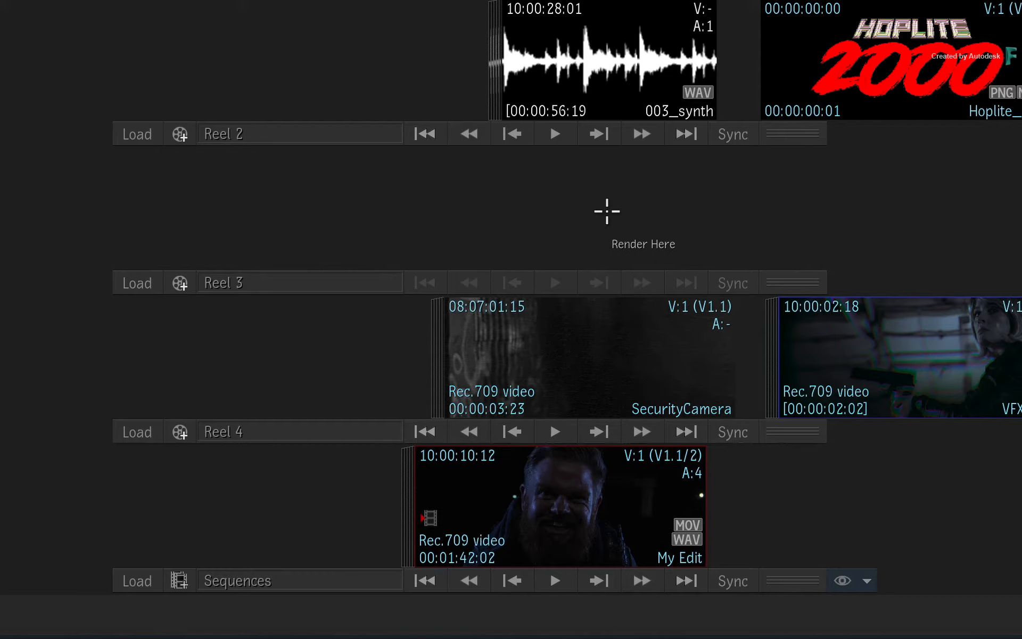
left_click(607, 212)
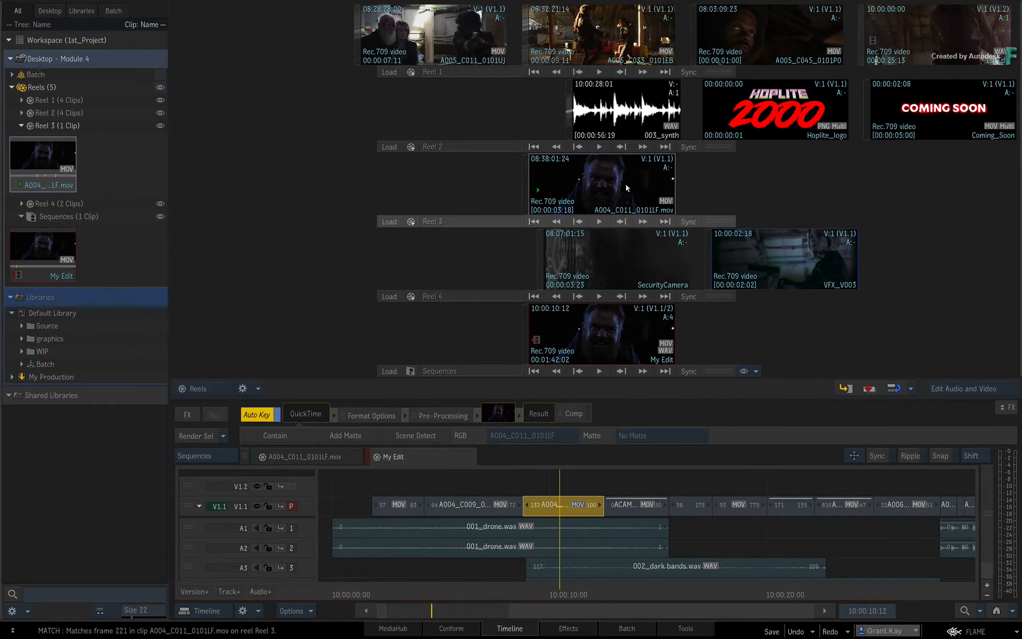
Step: Compare the matched clip with My Edit in the Source-Sequence view, check the matched clip's timeline, and return to the My Edit timeline
key("alt+2")
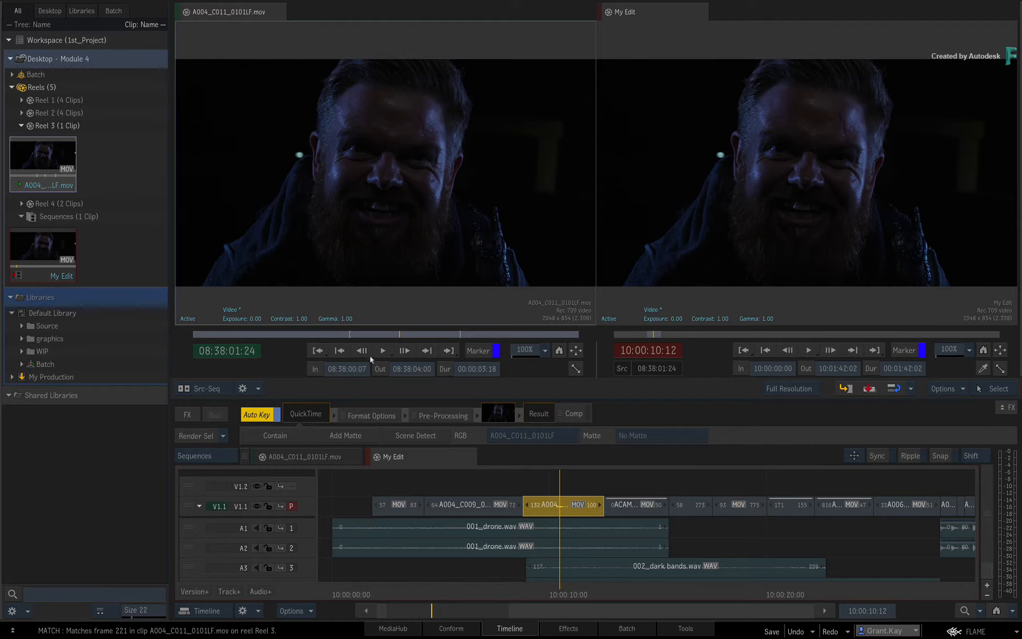
left_click(302, 456)
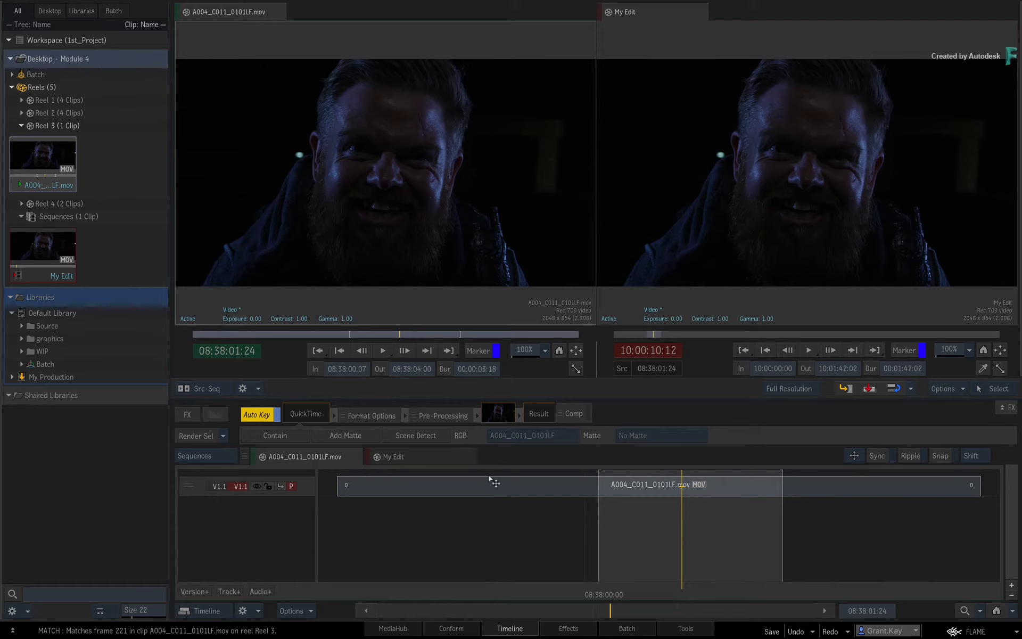
left_click(410, 455)
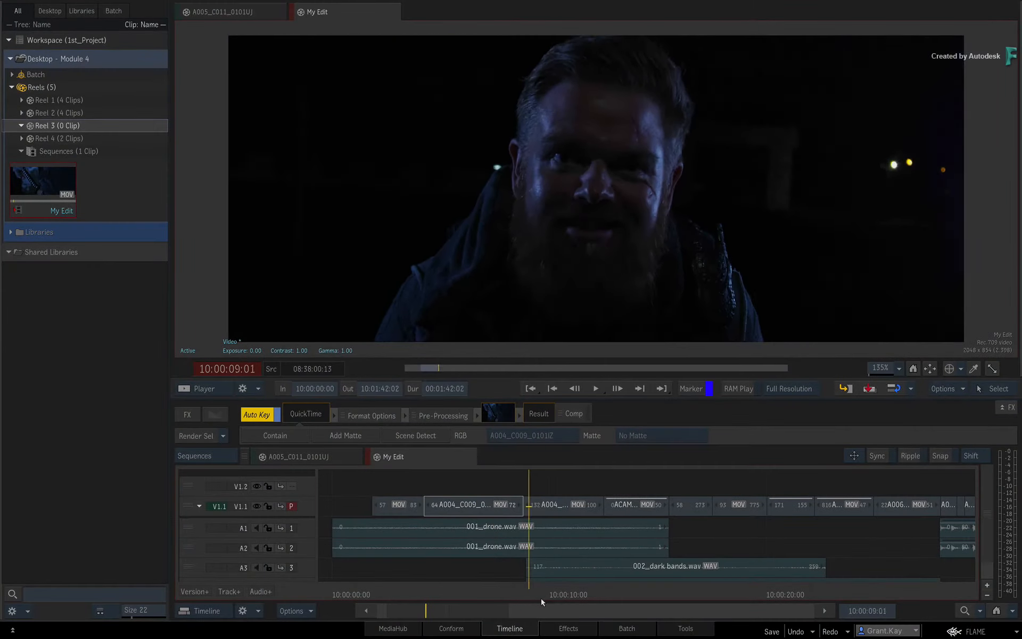
Step: Reveal the source clip of the A006_C015_0101VV segment at 10:00:16:14 in the Media Panel, and collapse the Libraries after viewing it
left_click_drag(541, 598, 691, 564)
left_click(680, 506)
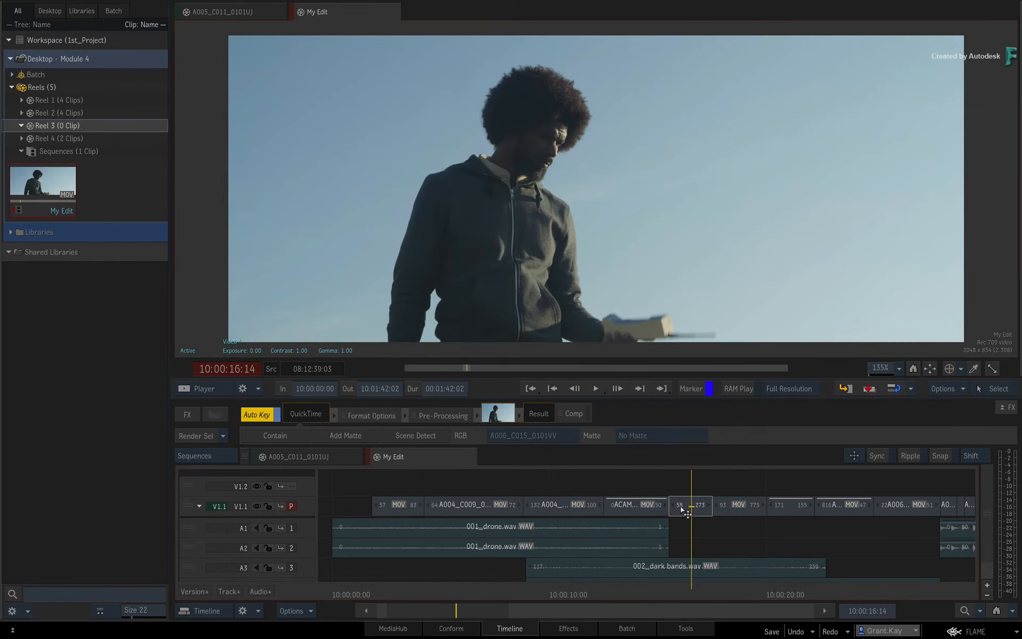
right_click(681, 506)
left_click(727, 541)
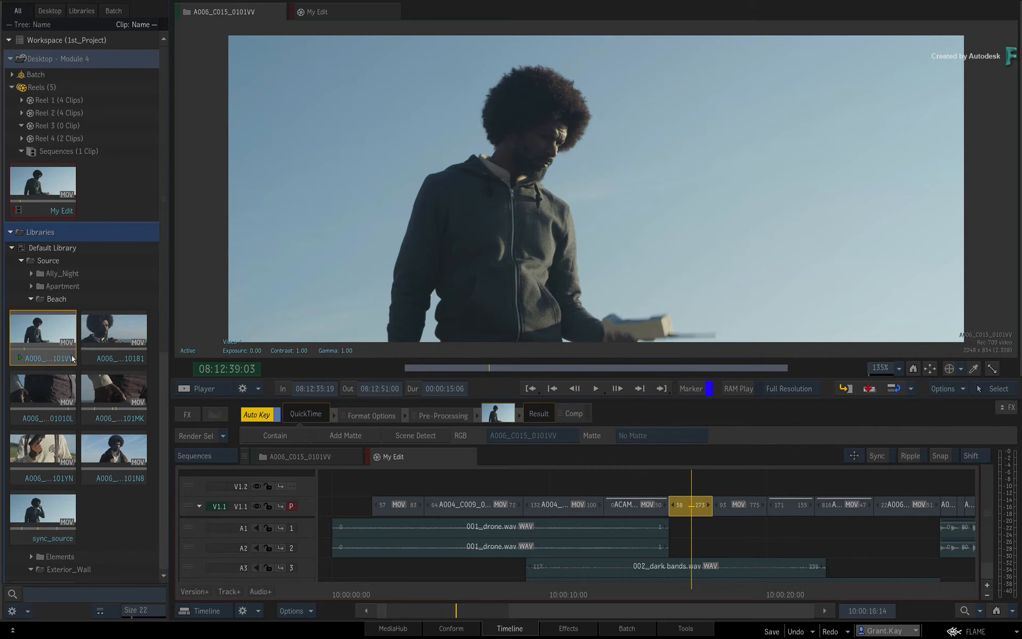
left_click(11, 233)
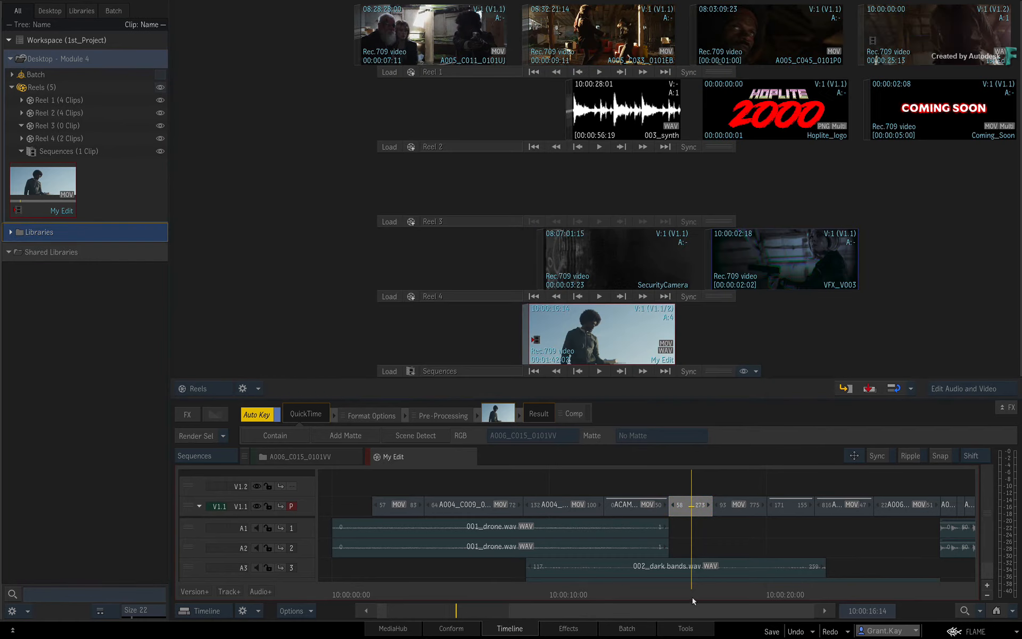
Step: Match the A004_C011_0101LF segment at 10:00:10:20 onto Reel 3 and open the matched clip in the Player view
left_click_drag(692, 600, 566, 596)
left_click(581, 507)
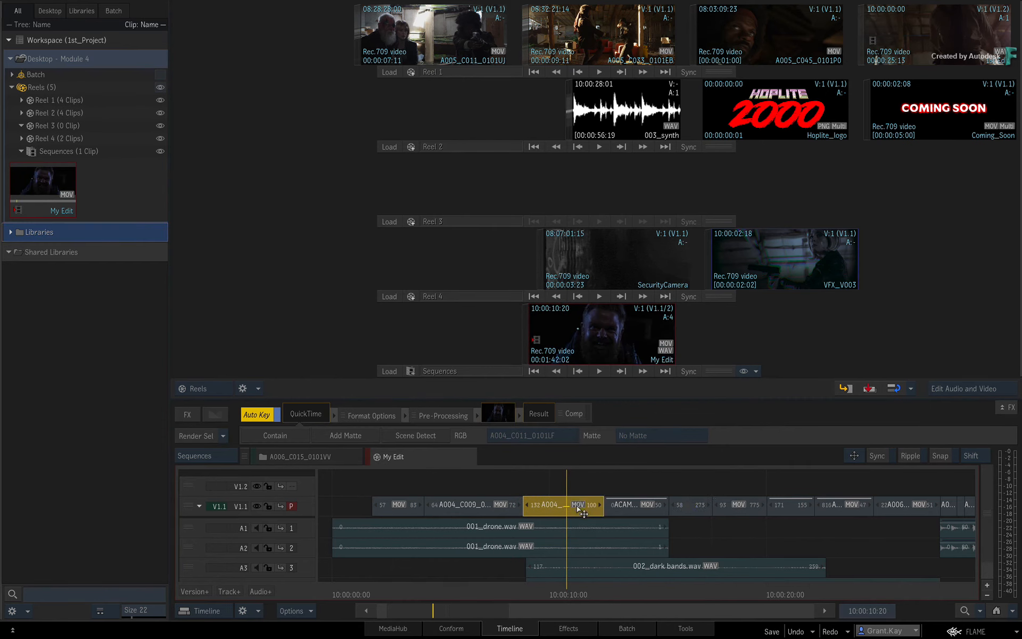
right_click(577, 506)
mouse_move(607, 525)
left_click(770, 520)
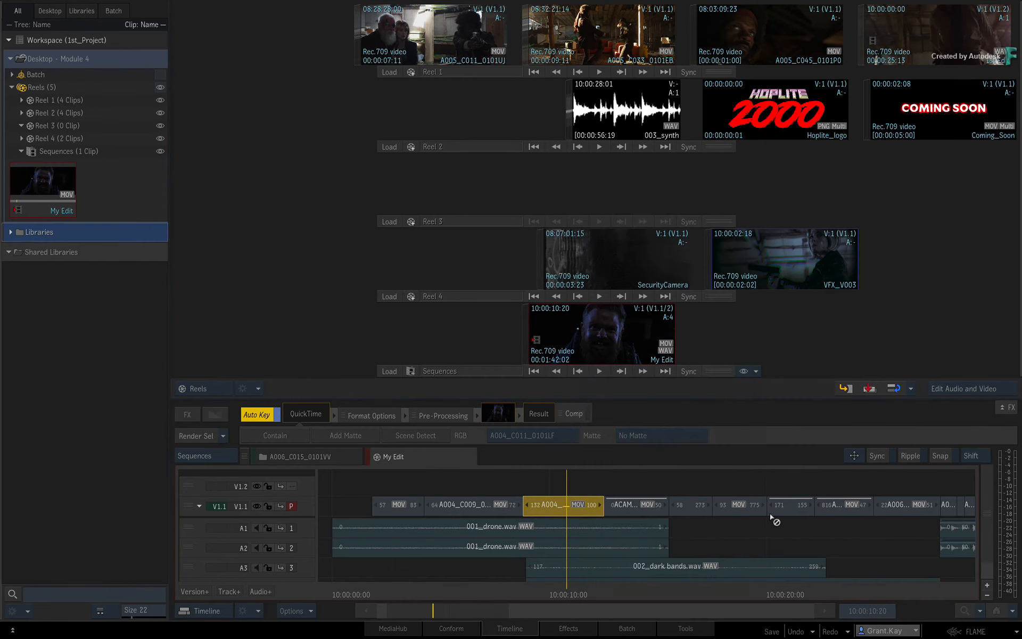
left_click(632, 182)
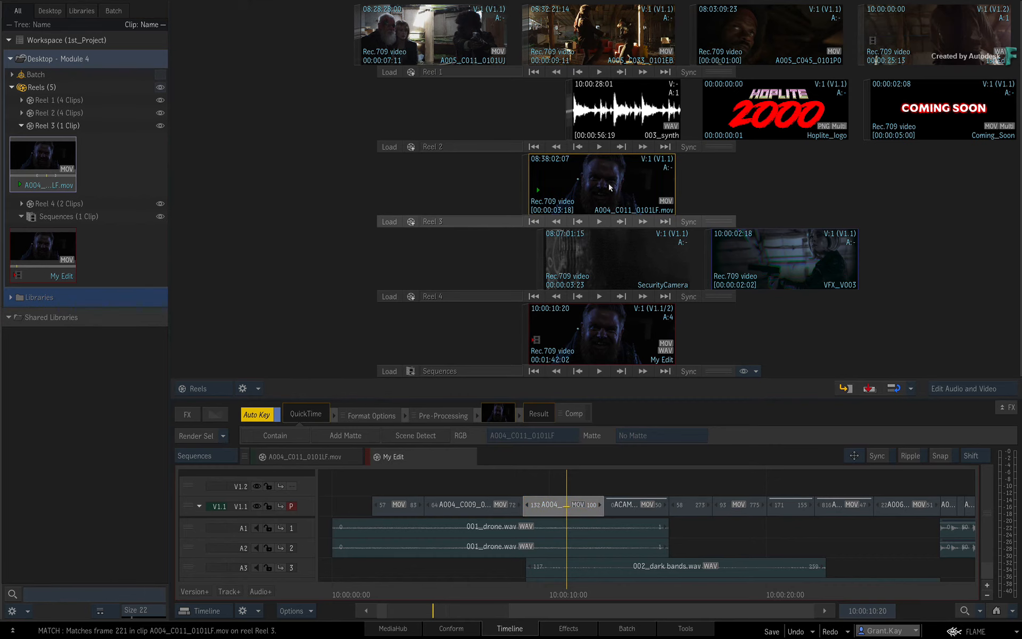
double_click(610, 187)
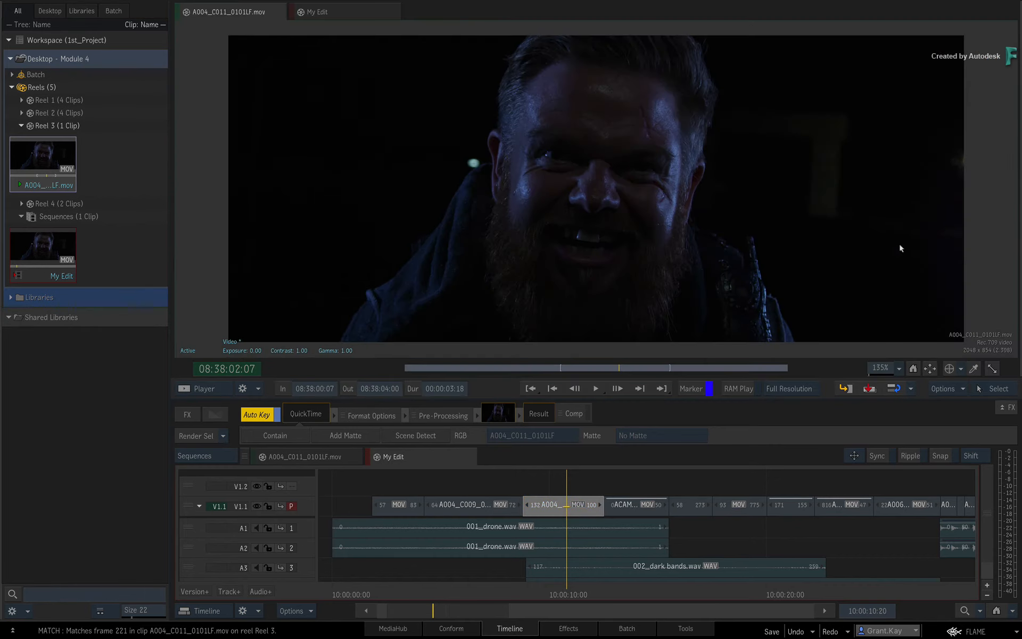
right_click(591, 505)
mouse_move(614, 525)
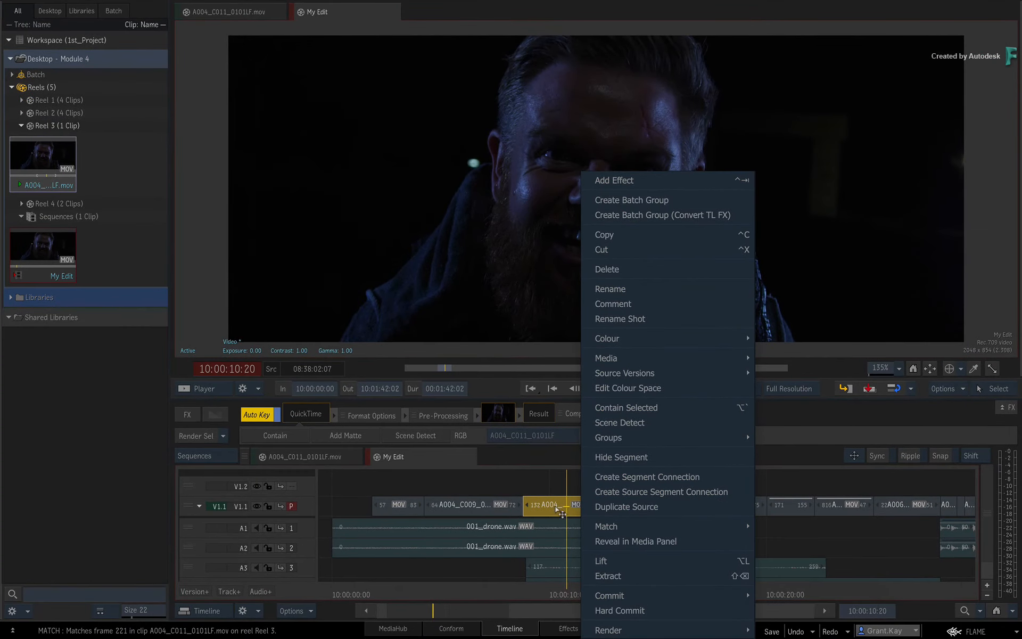
left_click(545, 503)
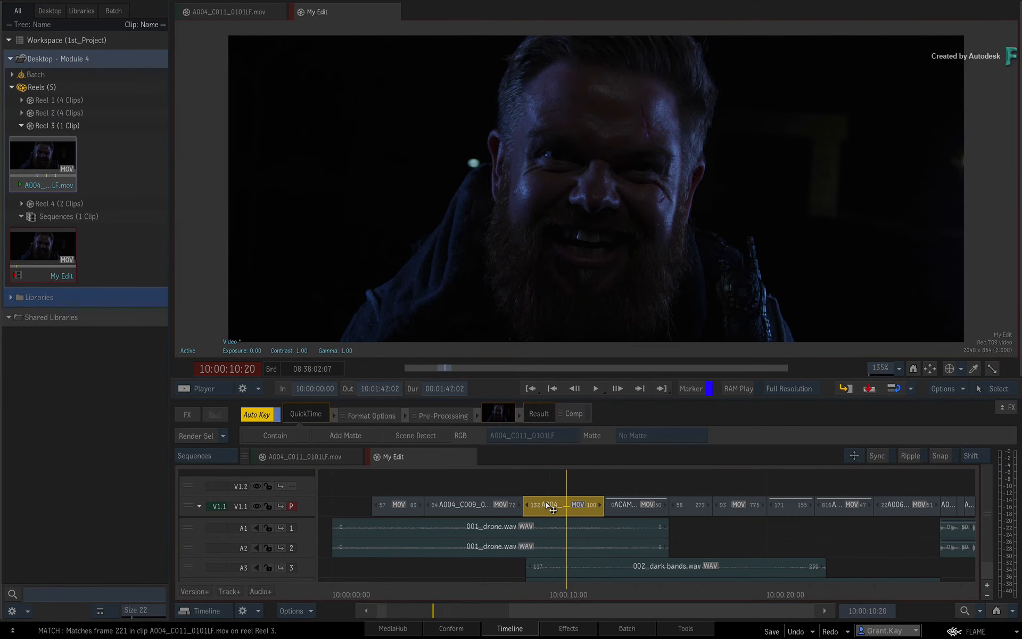
Step: Move the My Edit positioner to 10:00:10:13 and display the matched A004_C011_0101LF.mov clip from Reel 3
mouse_move(566, 592)
left_mouse_down()
mouse_move(545, 592)
mouse_move(580, 593)
mouse_move(560, 593)
left_mouse_up()
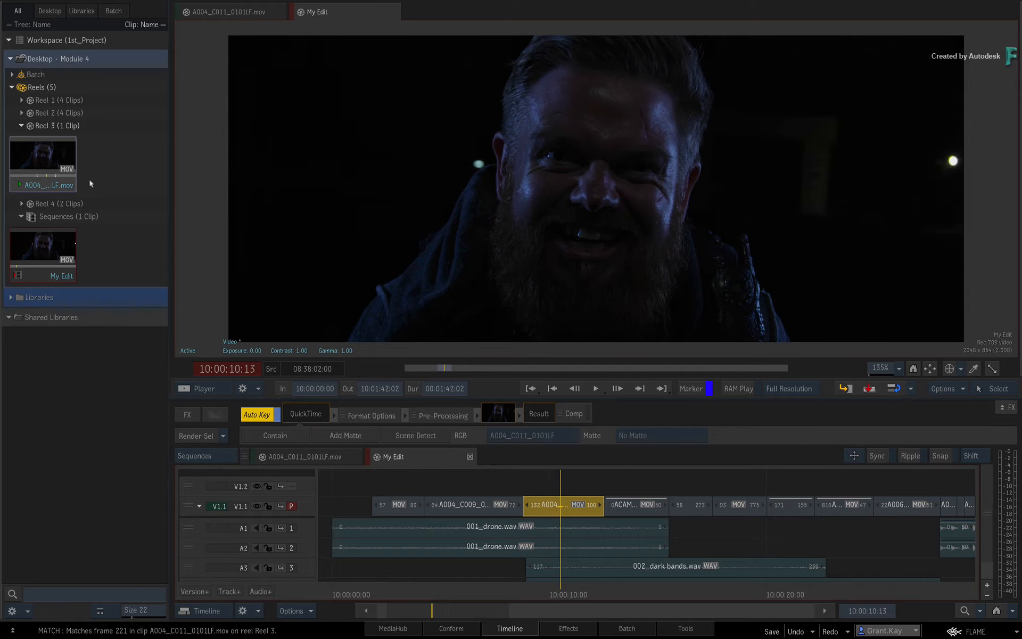
left_click(36, 165)
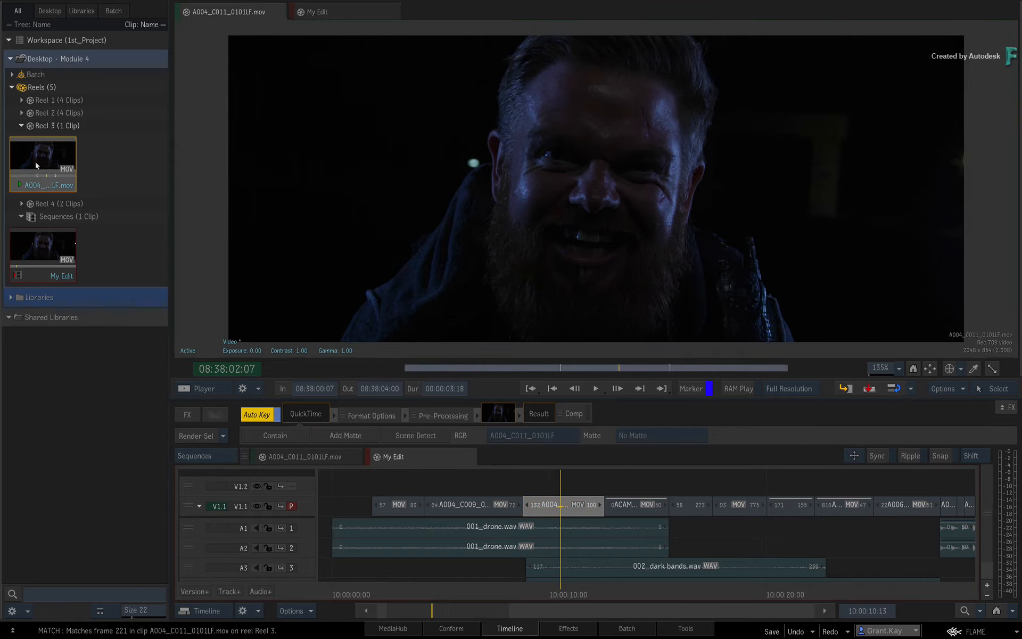